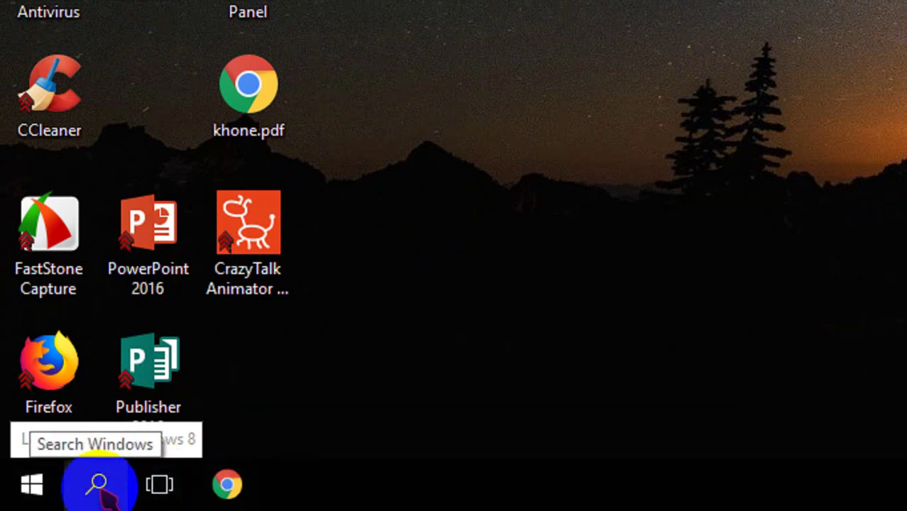
- Search Windows for %temp% and open the user's Temp folder
{"action": "left_click", "coordinate": [48, 486]}
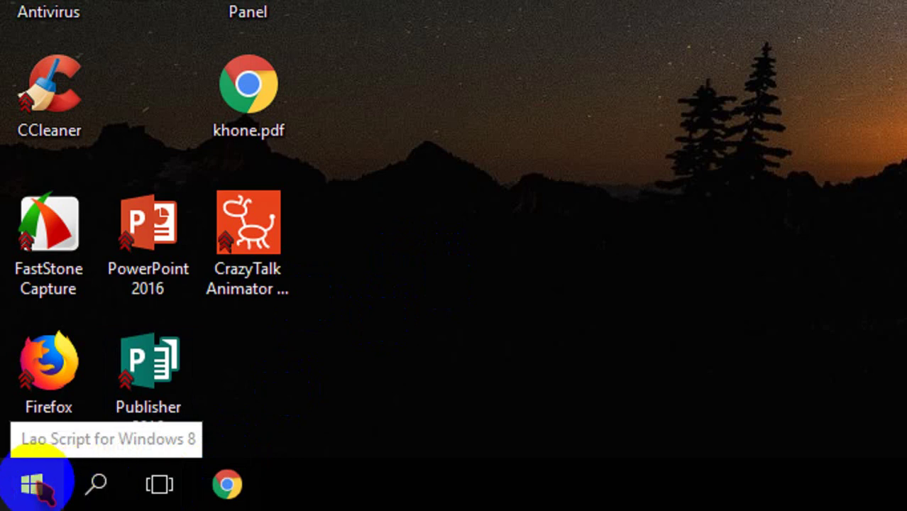
{"action": "left_click", "coordinate": [98, 483]}
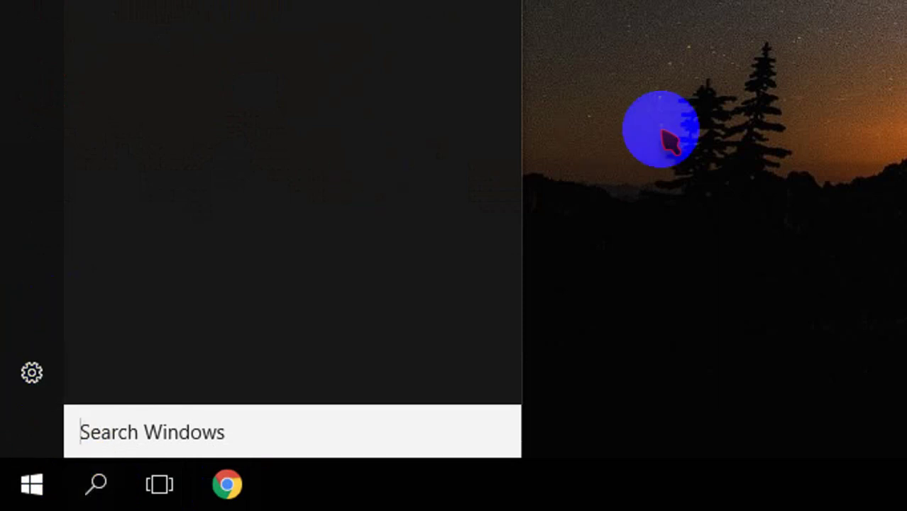
{"action": "left_click", "coordinate": [213, 419]}
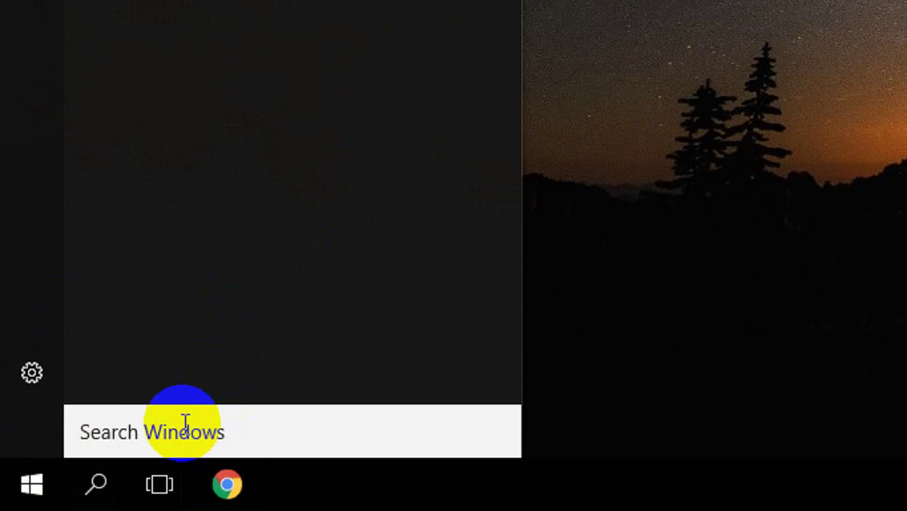
{"action": "left_click", "coordinate": [183, 423]}
{"action": "type", "text": "%"}
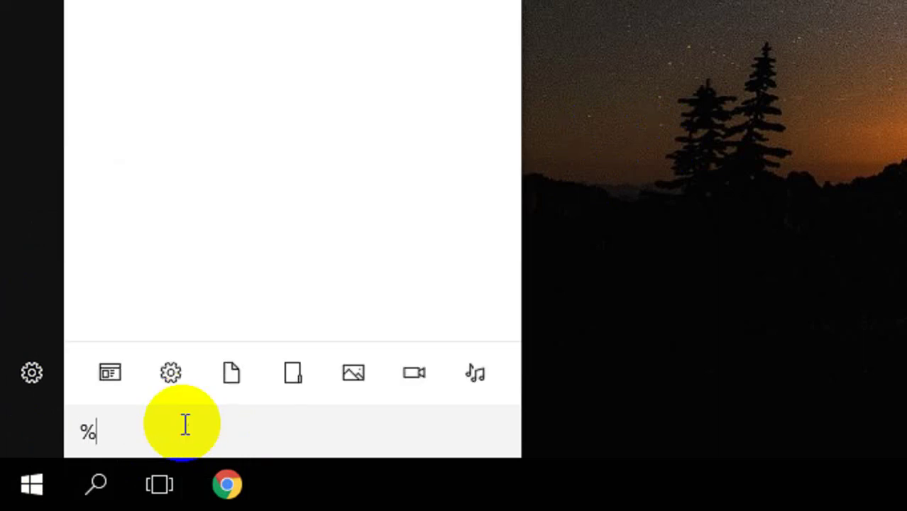
{"action": "type", "text": "temp"}
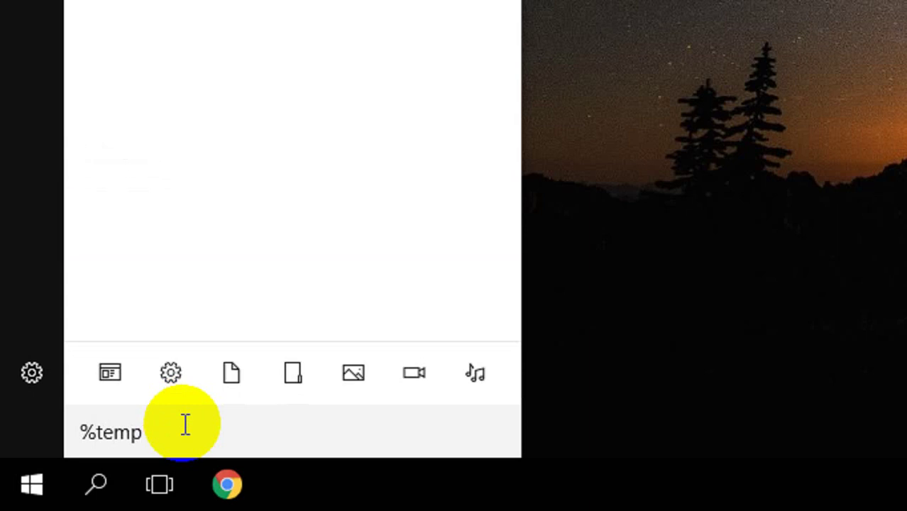
{"action": "type", "text": "%"}
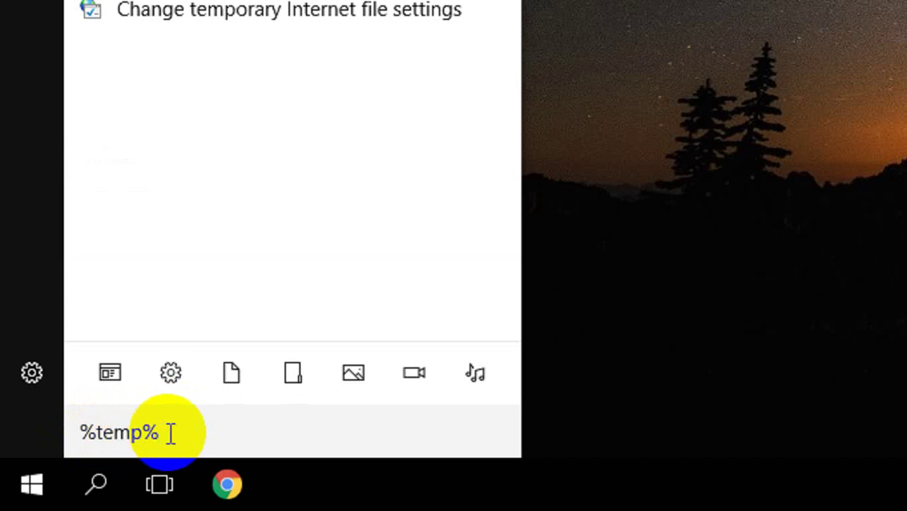
{"action": "key", "text": "Return"}
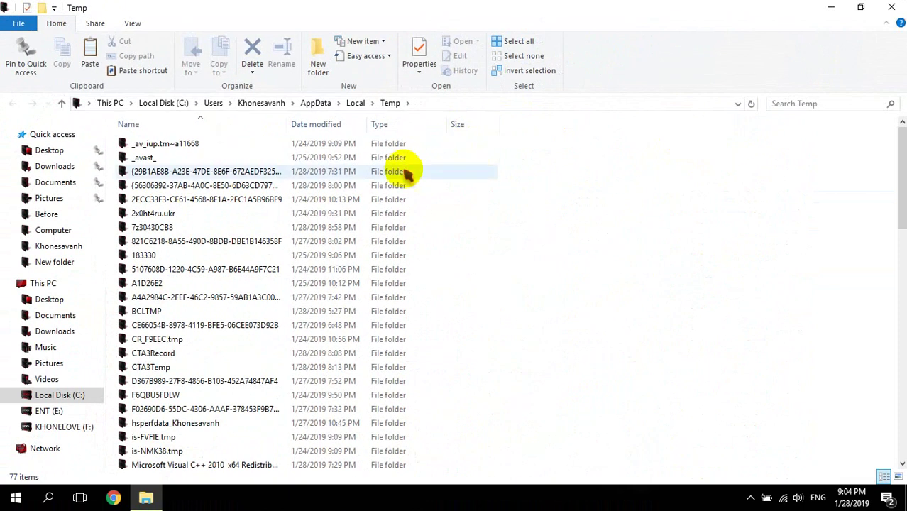
- Select all items in the Temp folder and check their combined size in the properties
{"action": "left_click", "coordinate": [300, 187]}
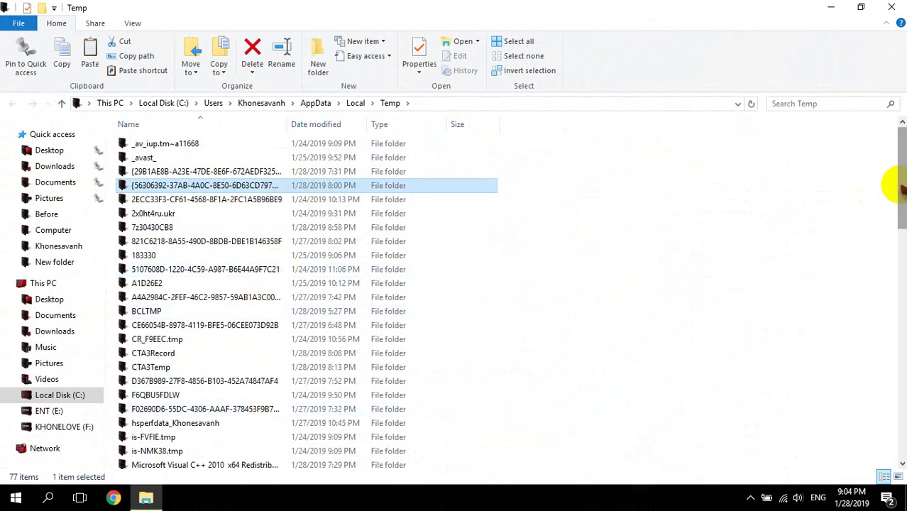
{"action": "left_click_drag", "start_coordinate": [893, 183], "coordinate": [896, 163]}
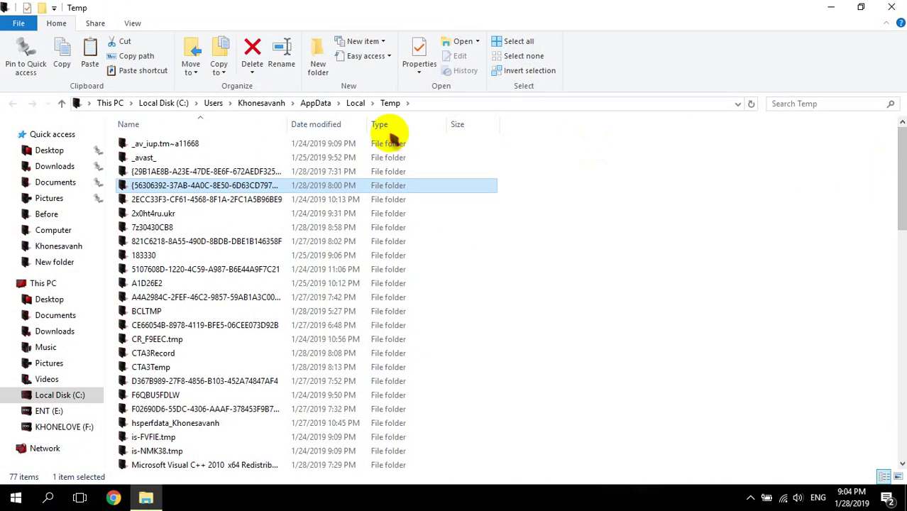
{"action": "left_click", "coordinate": [364, 148]}
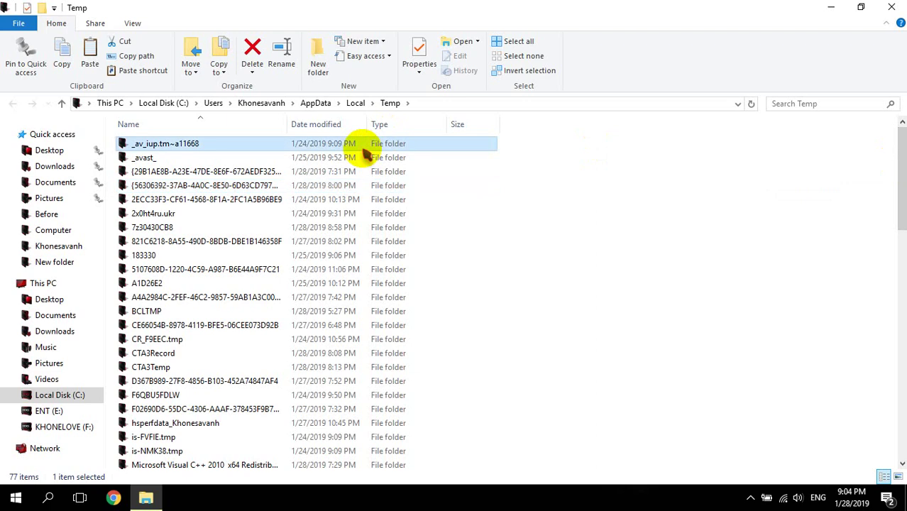
{"action": "key", "text": "ctrl+a"}
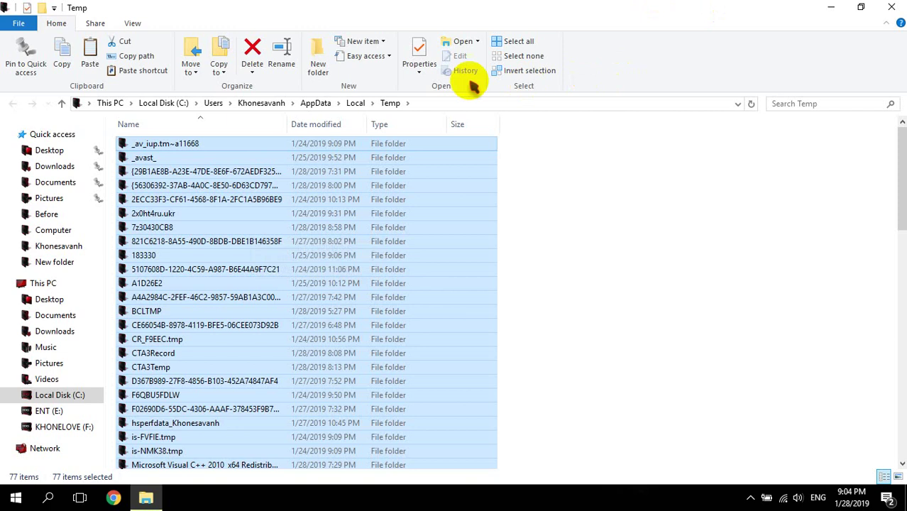
{"action": "left_click", "coordinate": [419, 46]}
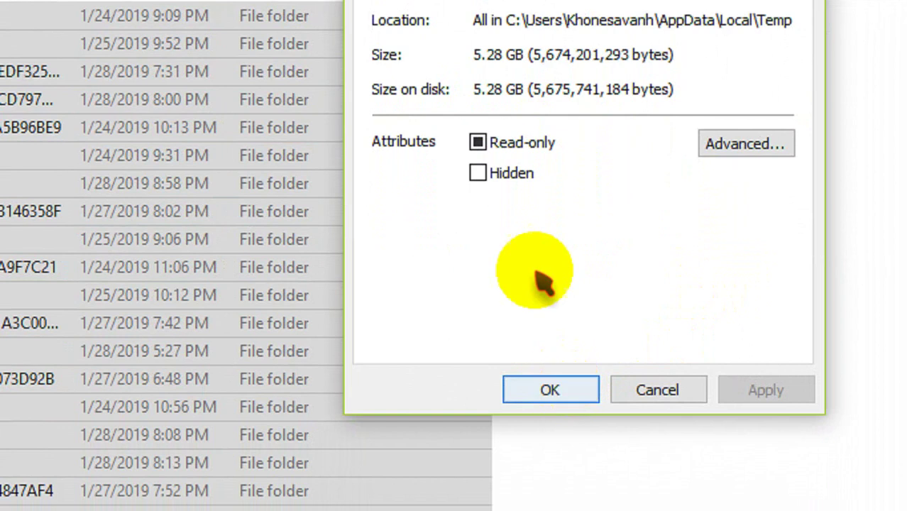
{"action": "left_click", "coordinate": [553, 381]}
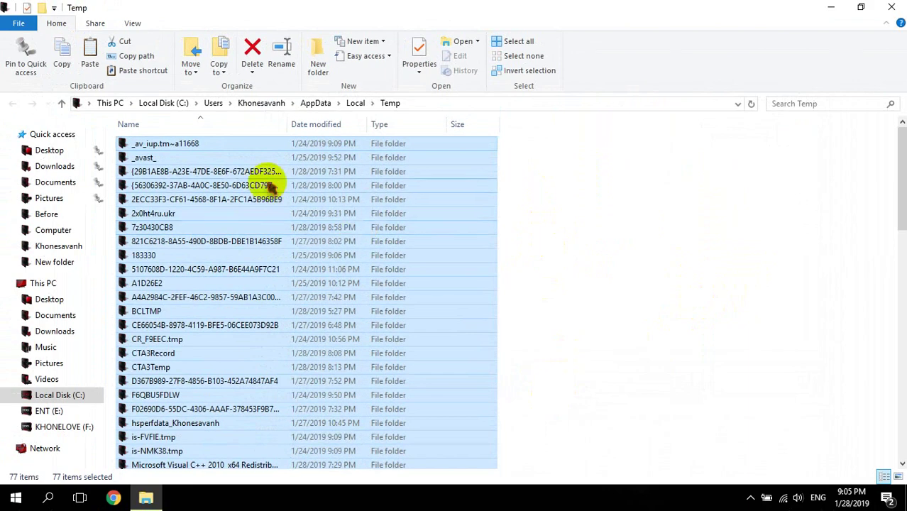
- Permanently delete all selected Temp items, skipping every folder that requires administrator permission
{"action": "left_click", "coordinate": [253, 70]}
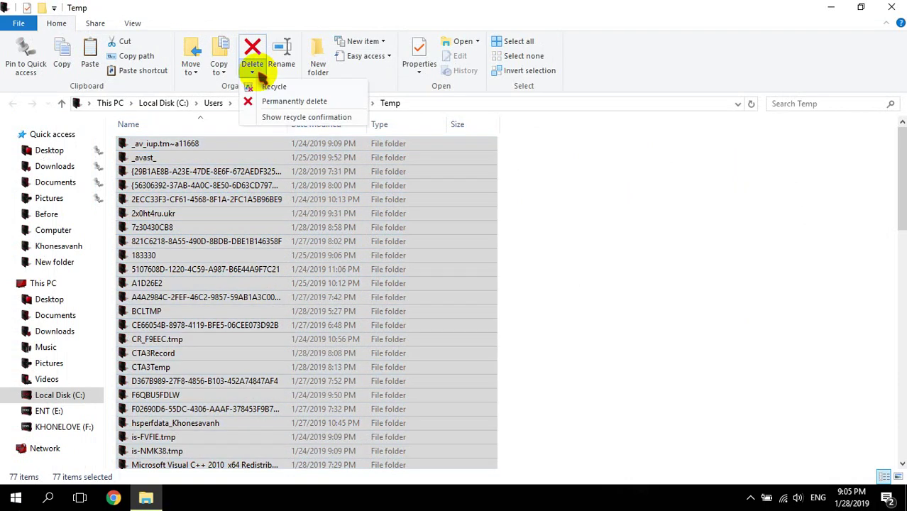
{"action": "left_click", "coordinate": [285, 102]}
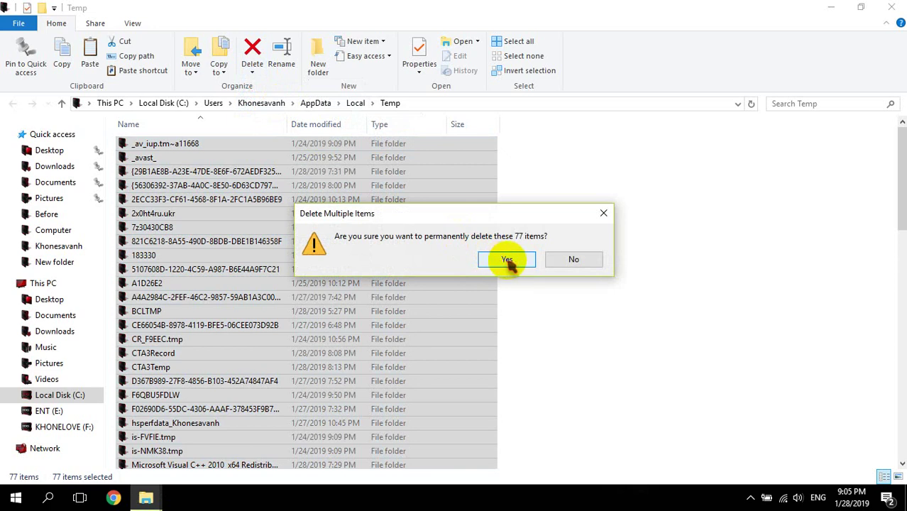
{"action": "left_click", "coordinate": [506, 260]}
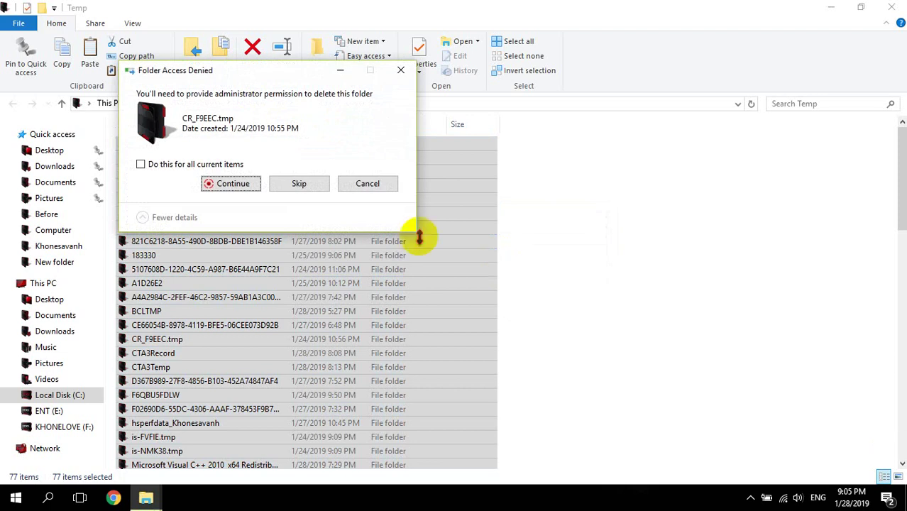
{"action": "left_click", "coordinate": [171, 167]}
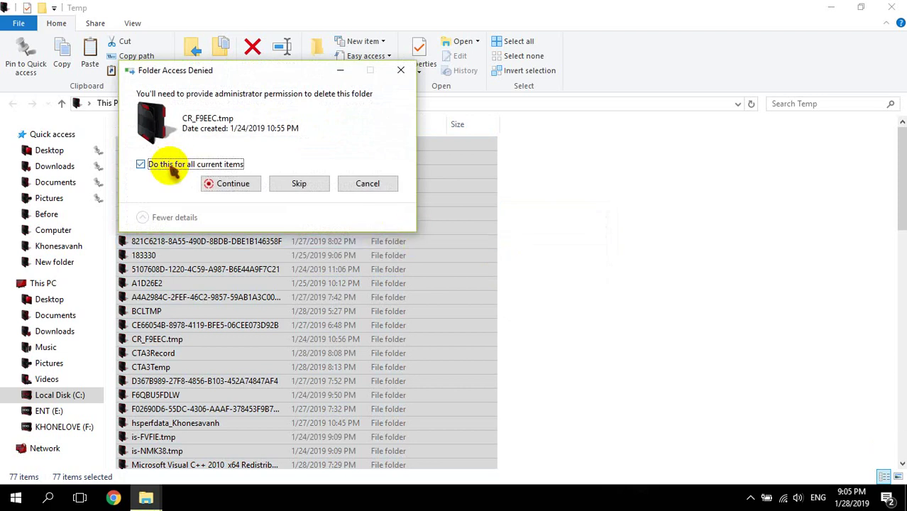
{"action": "left_click", "coordinate": [298, 183]}
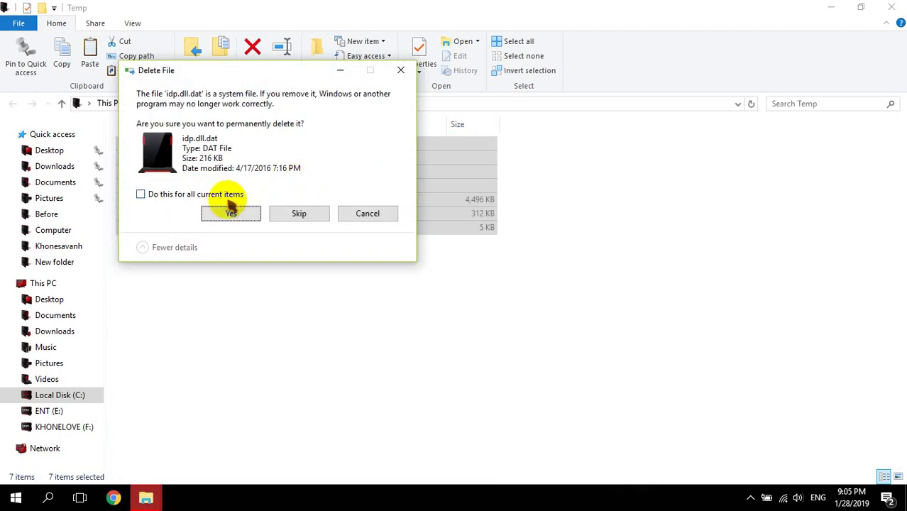
- Skip all system files and all files in use for the rest of the deletion
{"action": "left_click", "coordinate": [219, 196]}
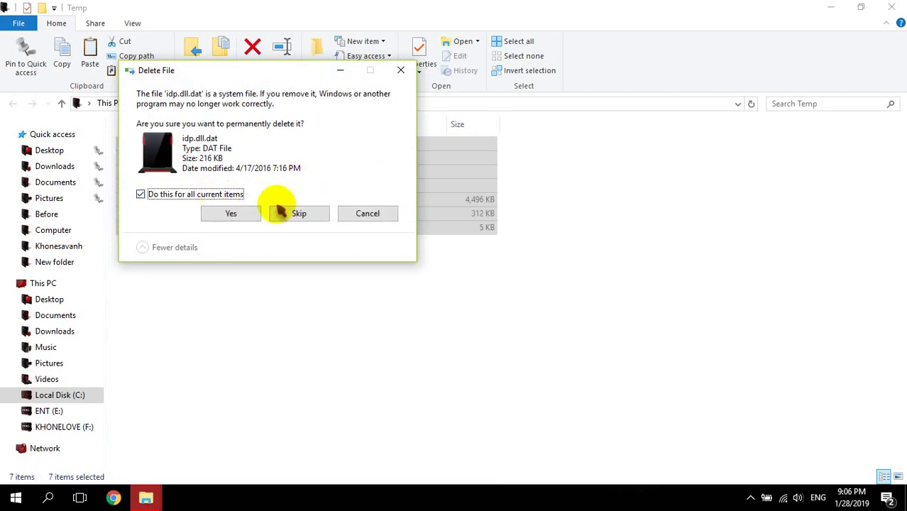
{"action": "left_click", "coordinate": [312, 215]}
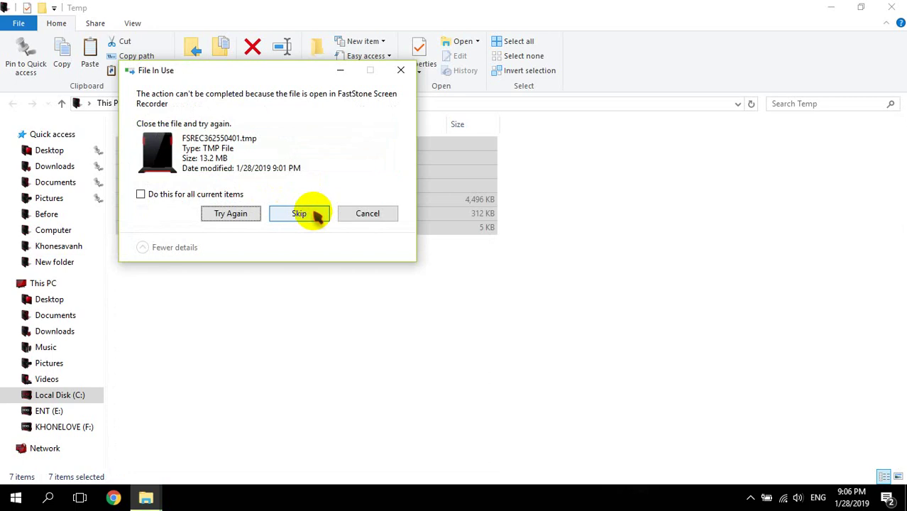
{"action": "left_click", "coordinate": [188, 195]}
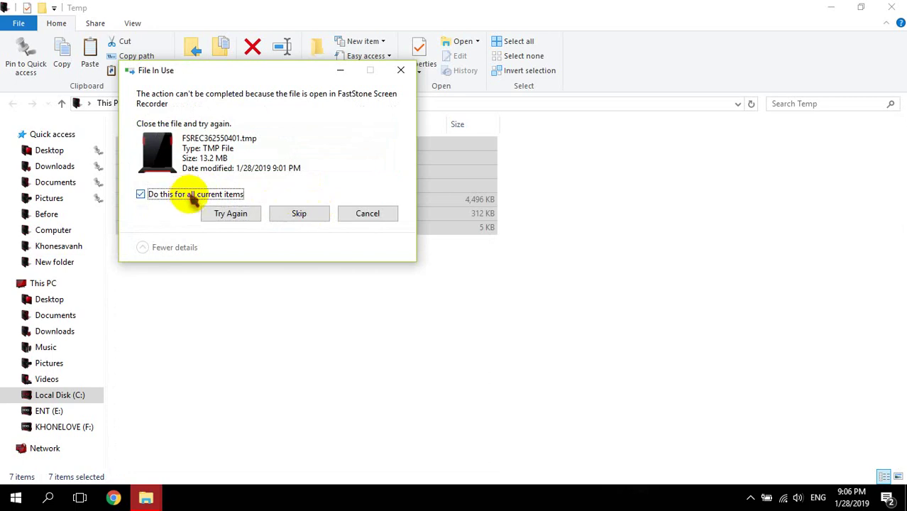
{"action": "left_click", "coordinate": [304, 219]}
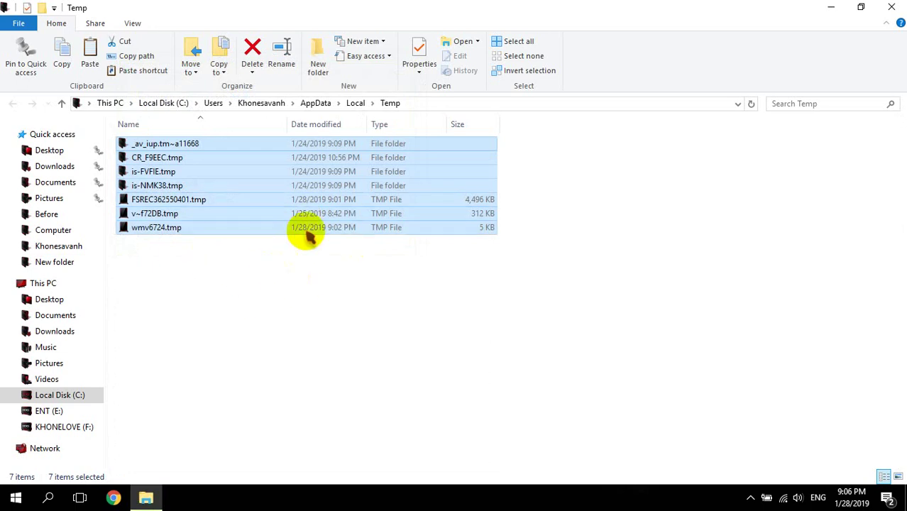
- Check the combined size of the remaining Temp items in the properties and close the folder window
{"action": "left_click", "coordinate": [419, 48]}
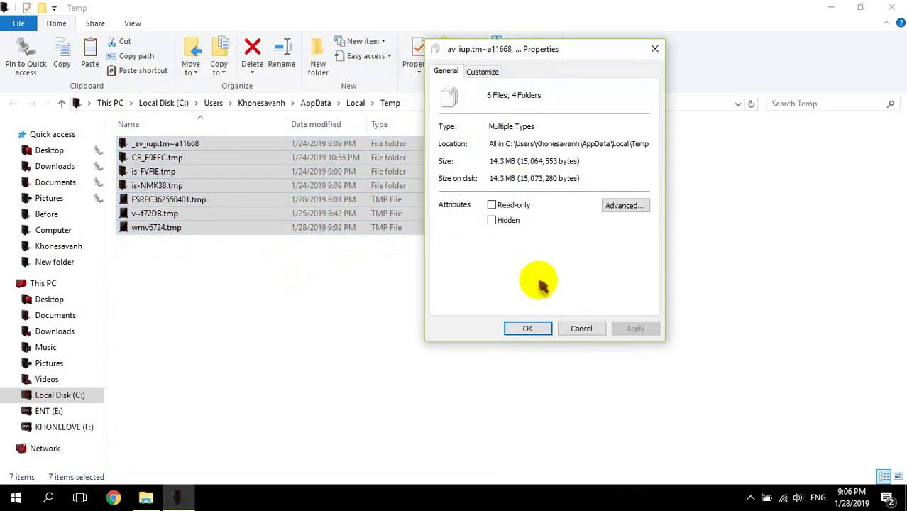
{"action": "left_click", "coordinate": [581, 330]}
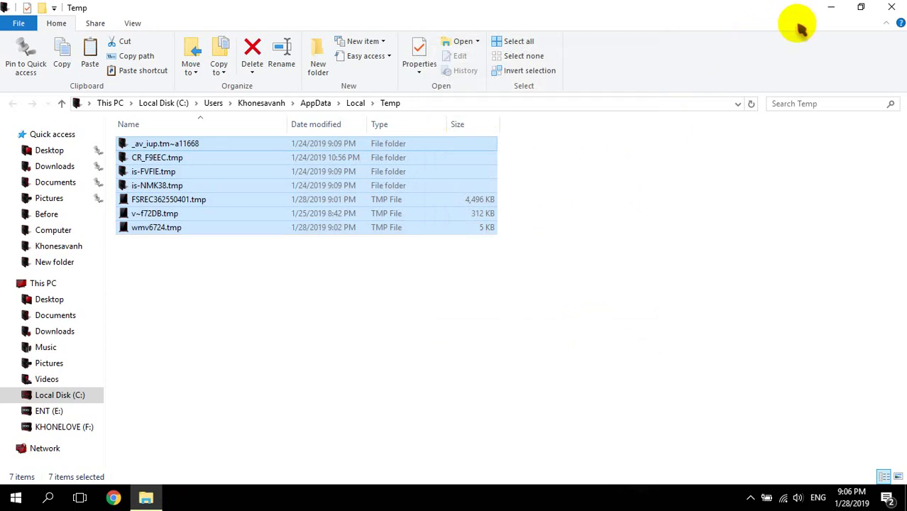
{"action": "left_click", "coordinate": [884, 7]}
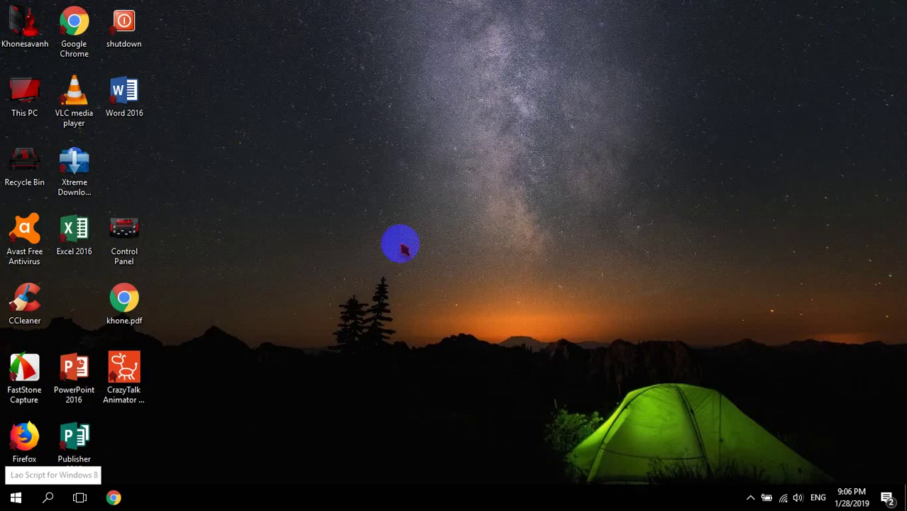
{"action": "left_click_drag", "start_coordinate": [401, 245], "coordinate": [298, 107]}
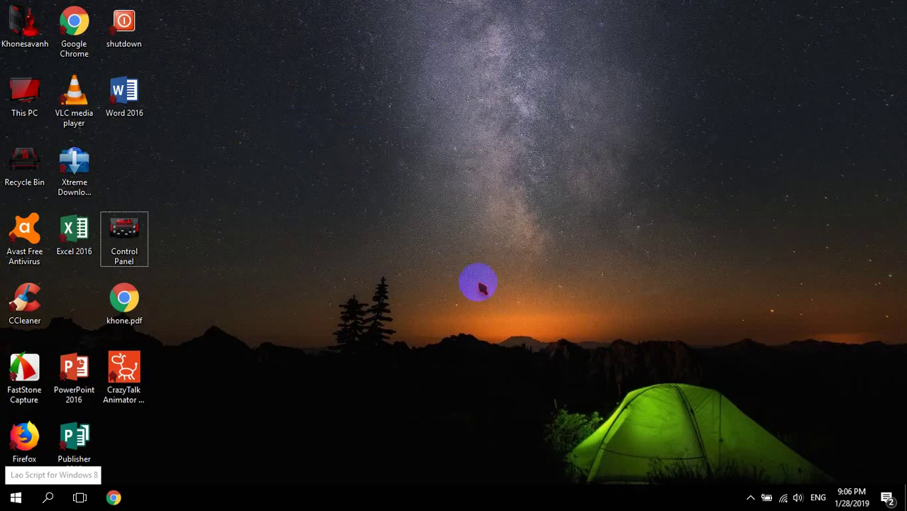
{"action": "left_click", "coordinate": [16, 497]}
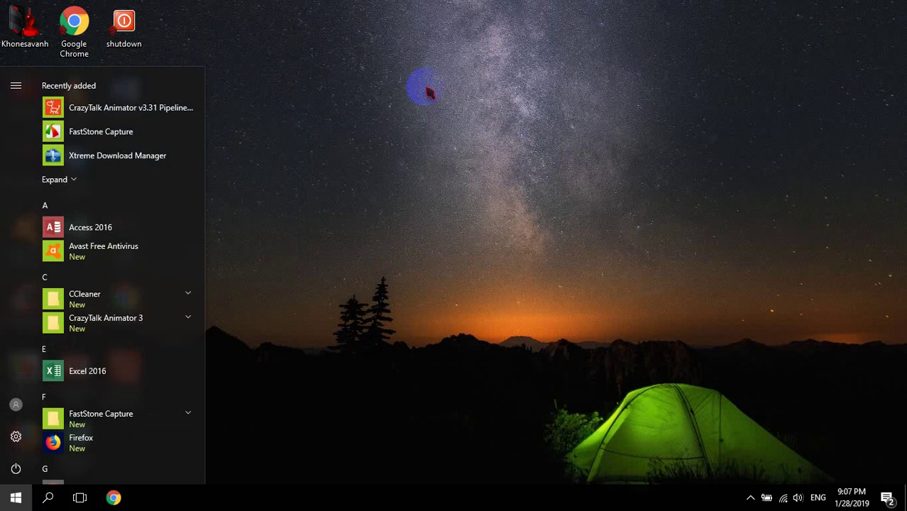
{"action": "left_click_drag", "start_coordinate": [364, 147], "coordinate": [241, 170]}
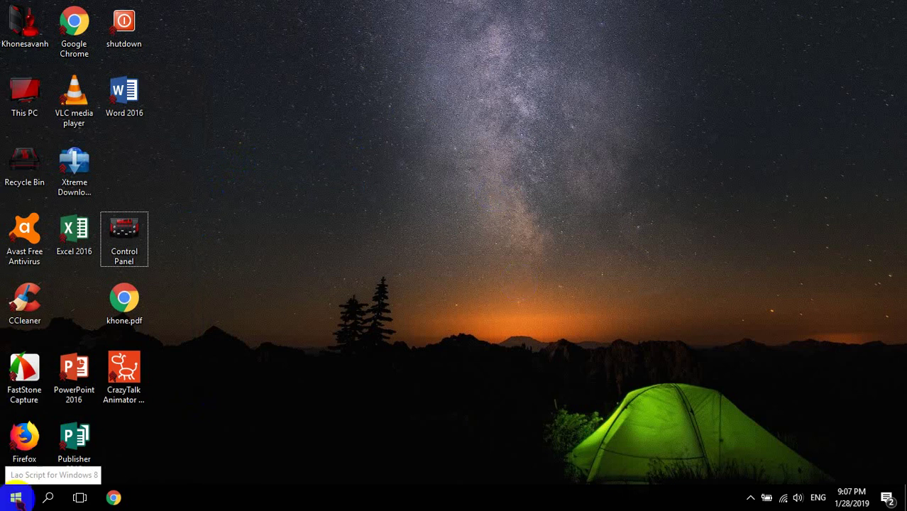
- Open Disk Cleanup for Local Disk (C:) from the drive's properties and review the file categories offered for deletion
{"action": "double_click", "coordinate": [30, 105]}
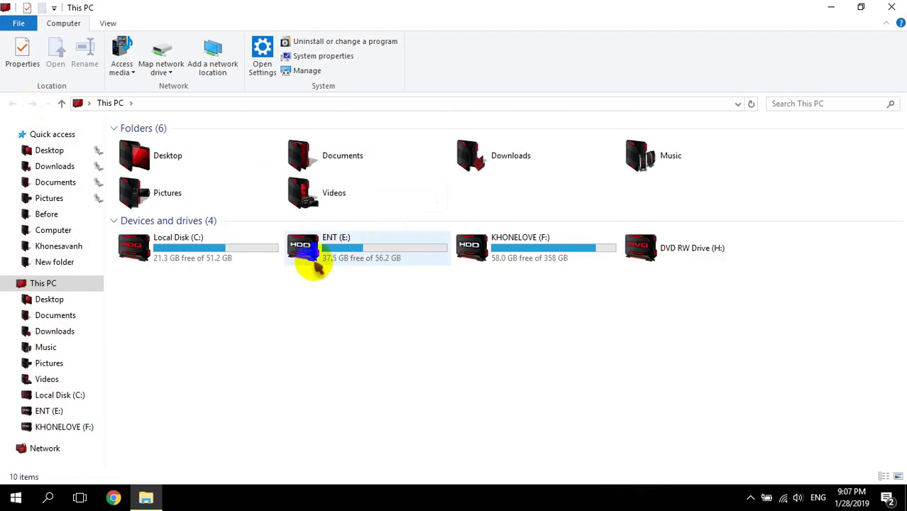
{"action": "left_click", "coordinate": [221, 256]}
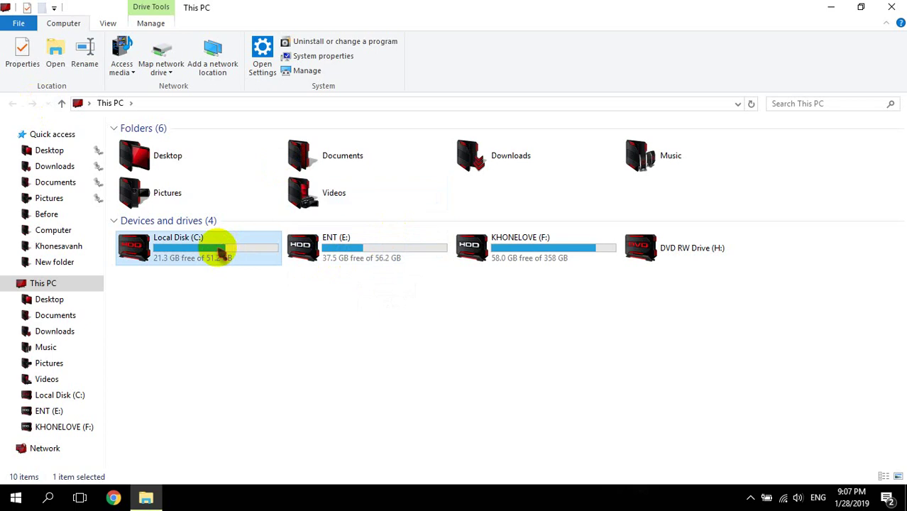
{"action": "right_click", "coordinate": [221, 256]}
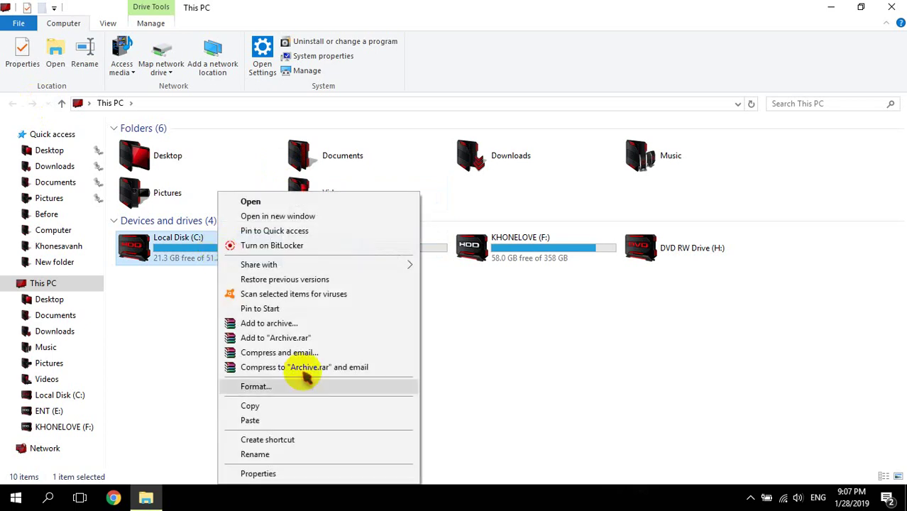
{"action": "left_click", "coordinate": [323, 474]}
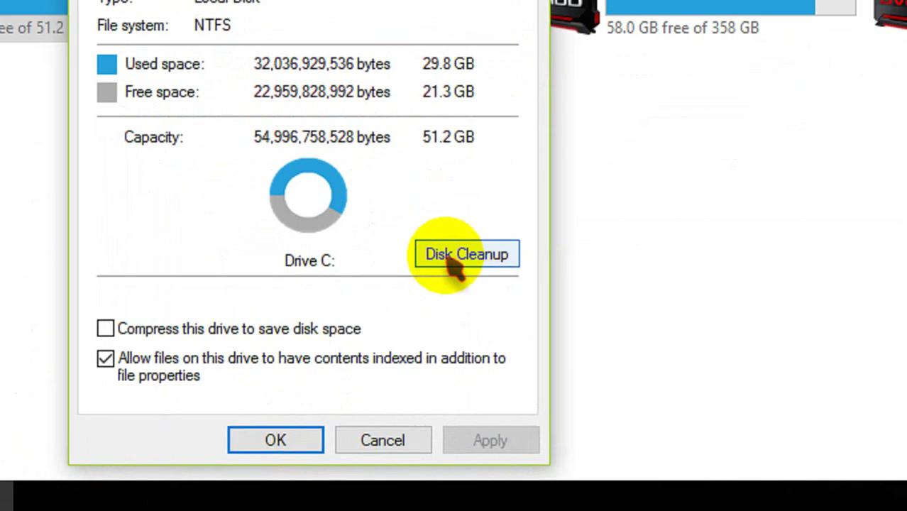
{"action": "left_click", "coordinate": [474, 256]}
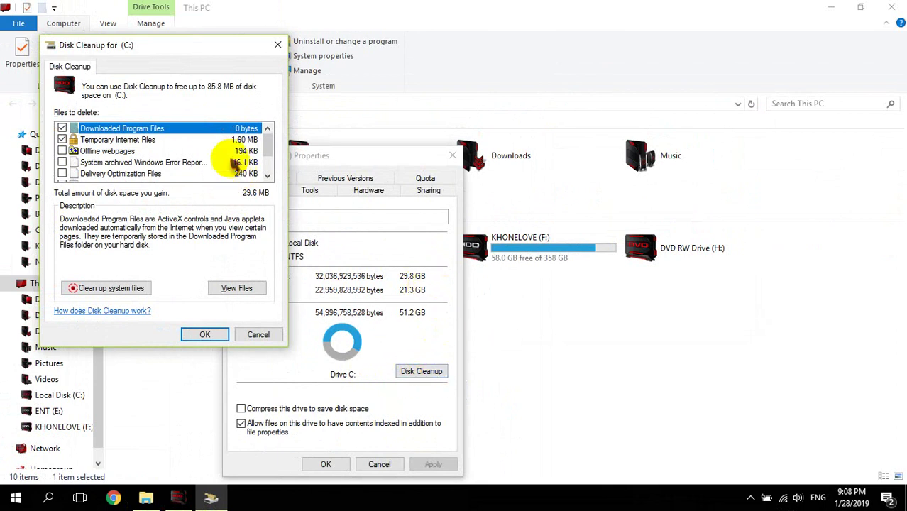
{"action": "left_click_drag", "start_coordinate": [206, 39], "coordinate": [402, 76]}
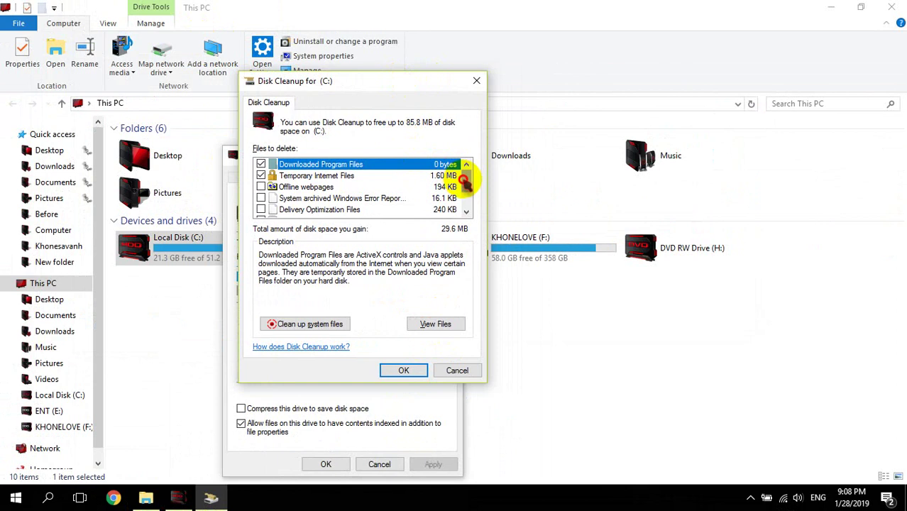
{"action": "mouse_move", "coordinate": [464, 183]}
{"action": "left_mouse_down"}
{"action": "mouse_move", "coordinate": [457, 212]}
{"action": "mouse_move", "coordinate": [464, 172]}
{"action": "left_mouse_up"}
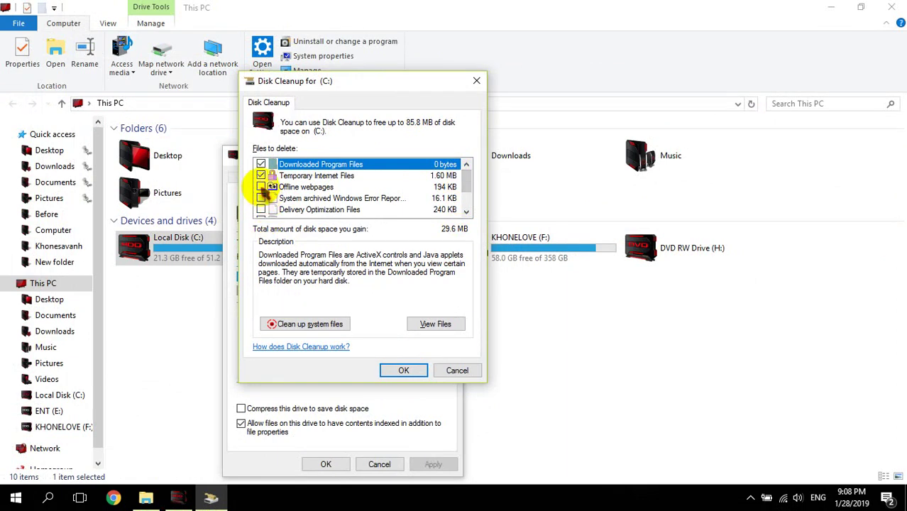
- Mark Offline webpages, the system archived Windows error reports, Delivery Optimization Files, Recycle Bin and Temporary files for deletion as well
{"action": "left_click", "coordinate": [261, 186]}
{"action": "left_click", "coordinate": [262, 198]}
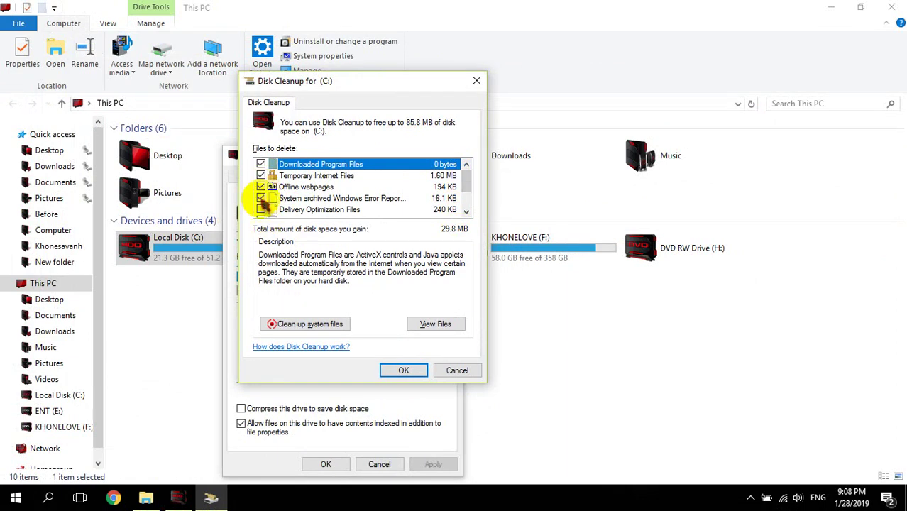
{"action": "scroll", "coordinate": [462, 183], "scroll_direction": "down", "scroll_amount": 1}
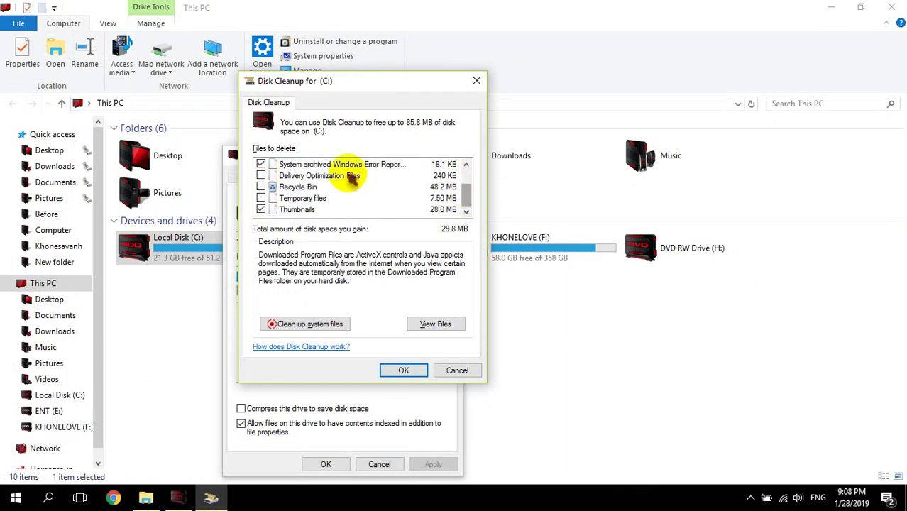
{"action": "left_click", "coordinate": [261, 175]}
{"action": "left_click", "coordinate": [261, 186]}
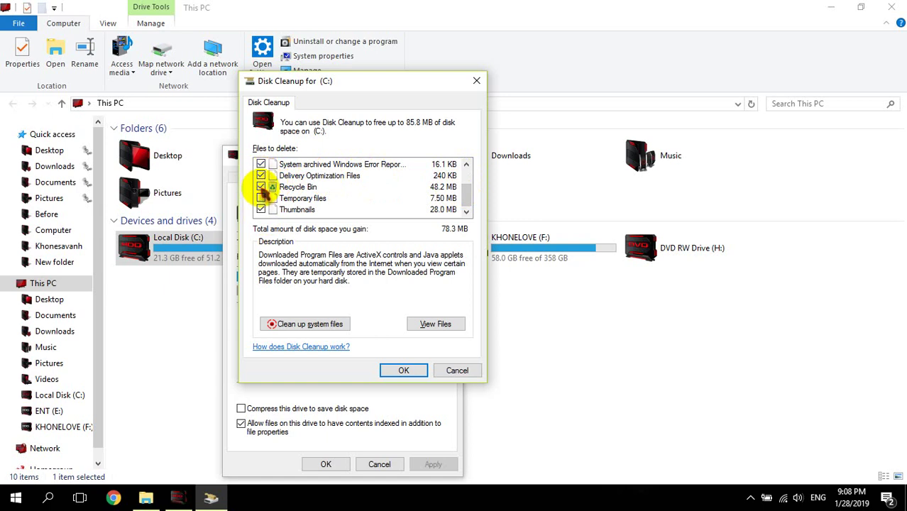
{"action": "left_click", "coordinate": [261, 198]}
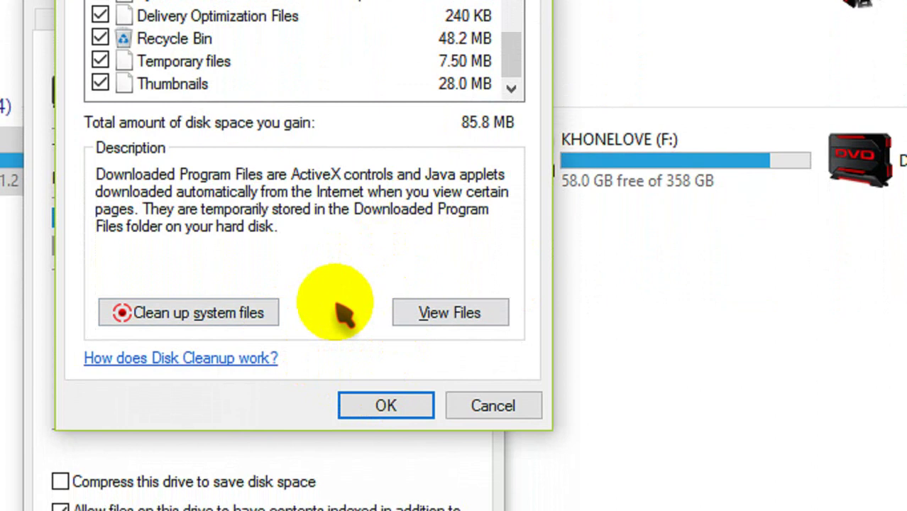
- Run Disk Cleanup on the marked categories, confirm the permanent deletion, and close the drive's properties
{"action": "left_click", "coordinate": [364, 395]}
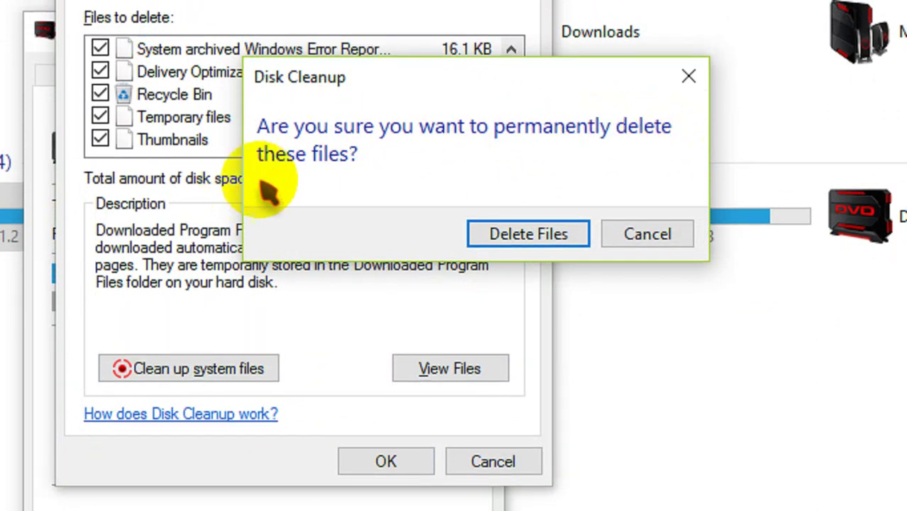
{"action": "left_click", "coordinate": [520, 234]}
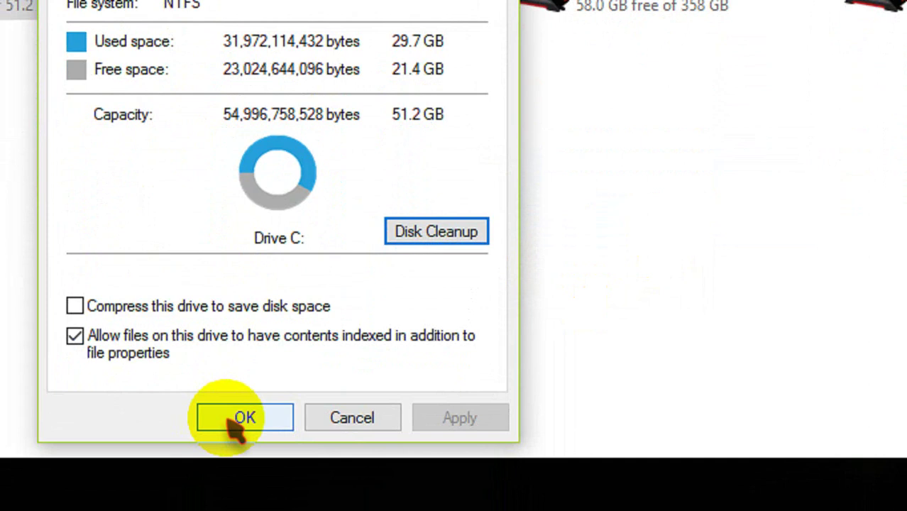
{"action": "left_click", "coordinate": [235, 423]}
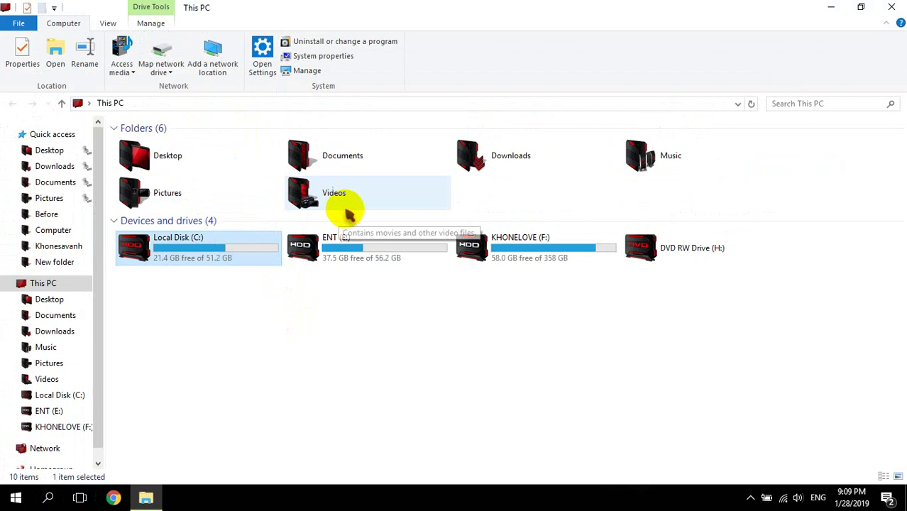
- Close and reopen This PC to check the free space on Local Disk (C:), and close the window again
{"action": "left_click", "coordinate": [891, 7]}
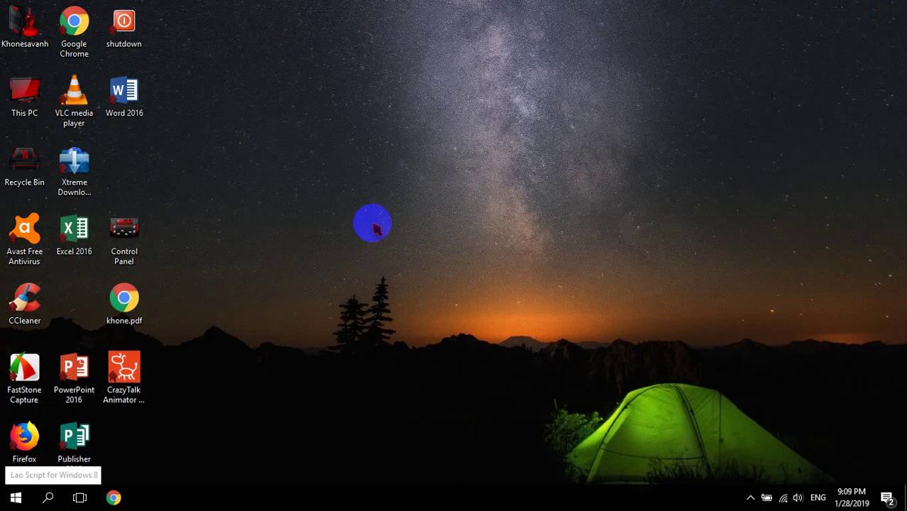
{"action": "double_click", "coordinate": [25, 92]}
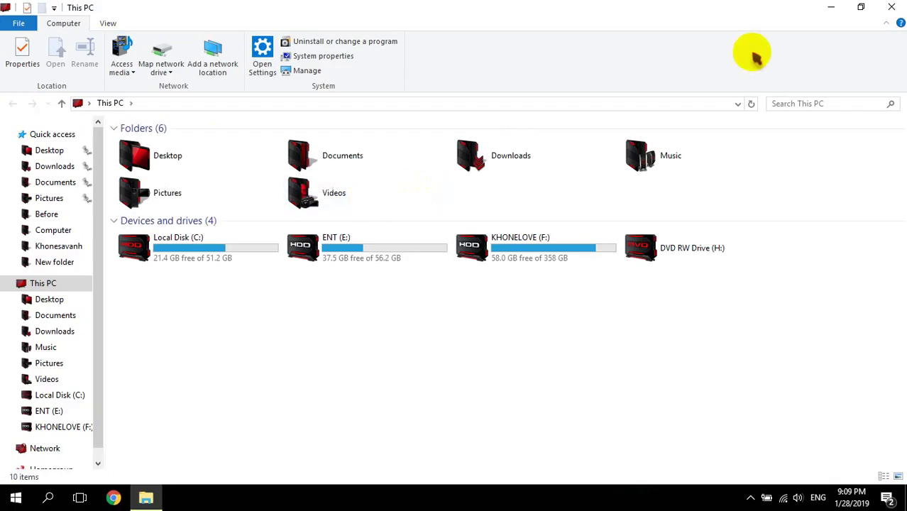
{"action": "left_click", "coordinate": [891, 7]}
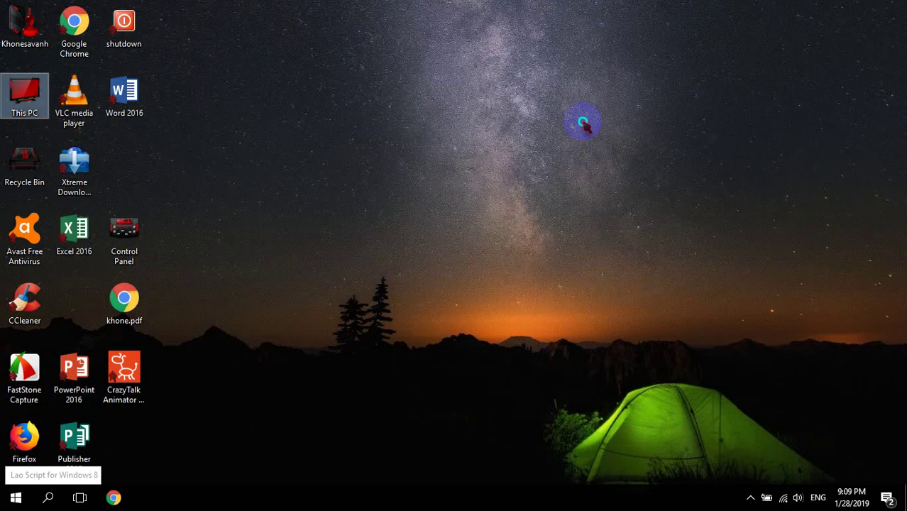
- Refresh the Windows desktop twice
{"action": "right_click", "coordinate": [582, 122]}
{"action": "left_click", "coordinate": [617, 161]}
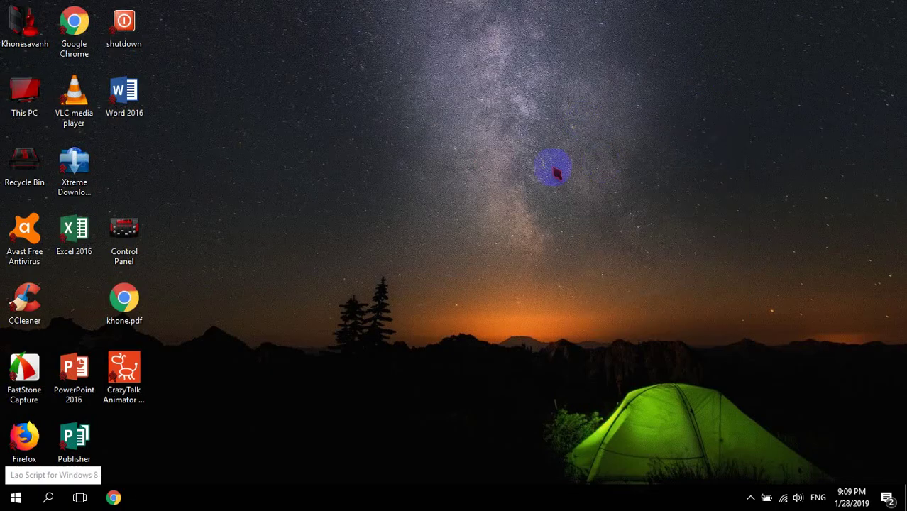
{"action": "right_click", "coordinate": [454, 162]}
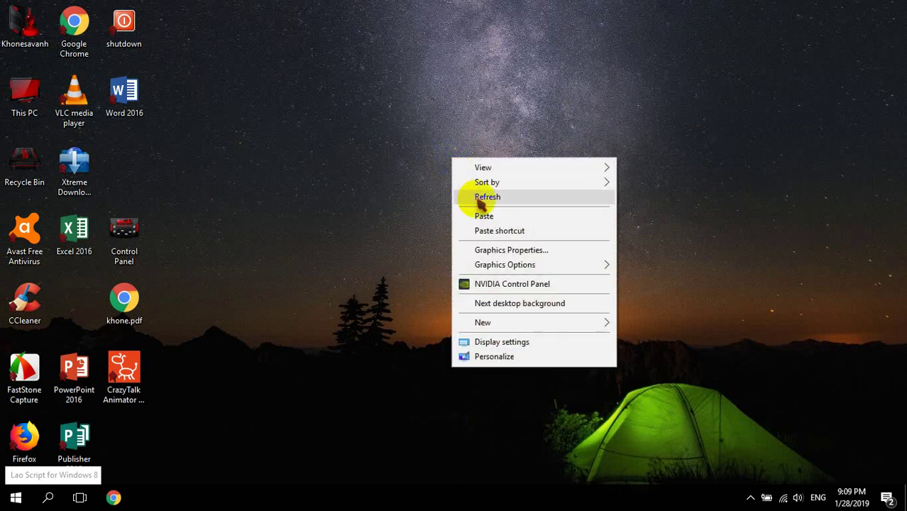
{"action": "left_click", "coordinate": [478, 199]}
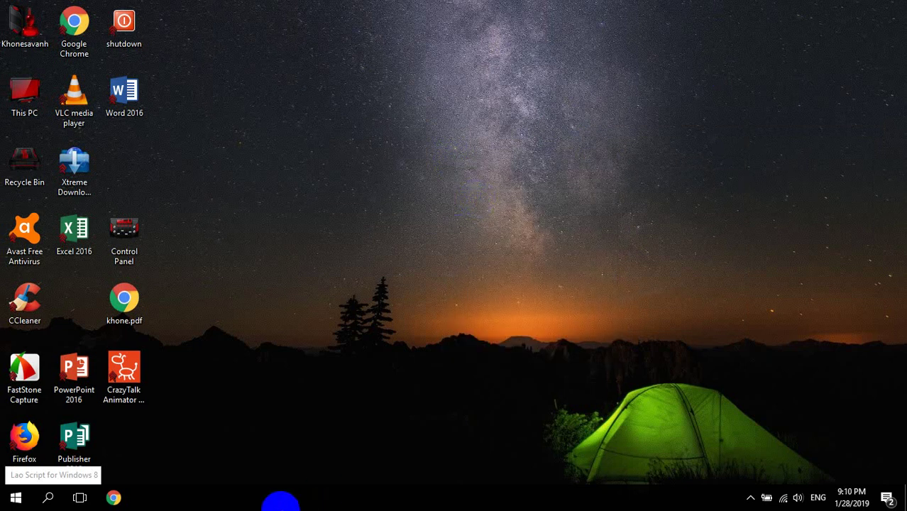